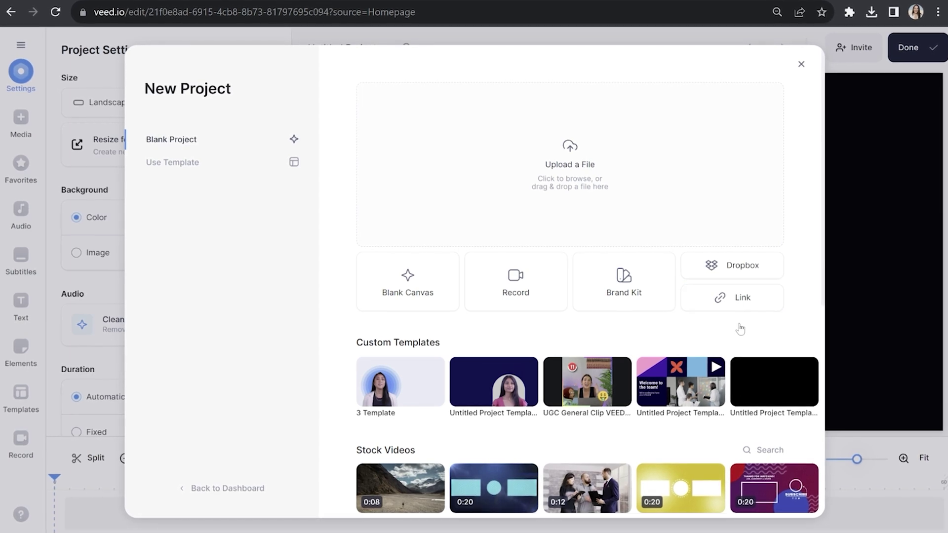
Step: Upload 'Clip 1 for Slow Mo.mp4' from the computer into the project timeline
left_click(626, 179)
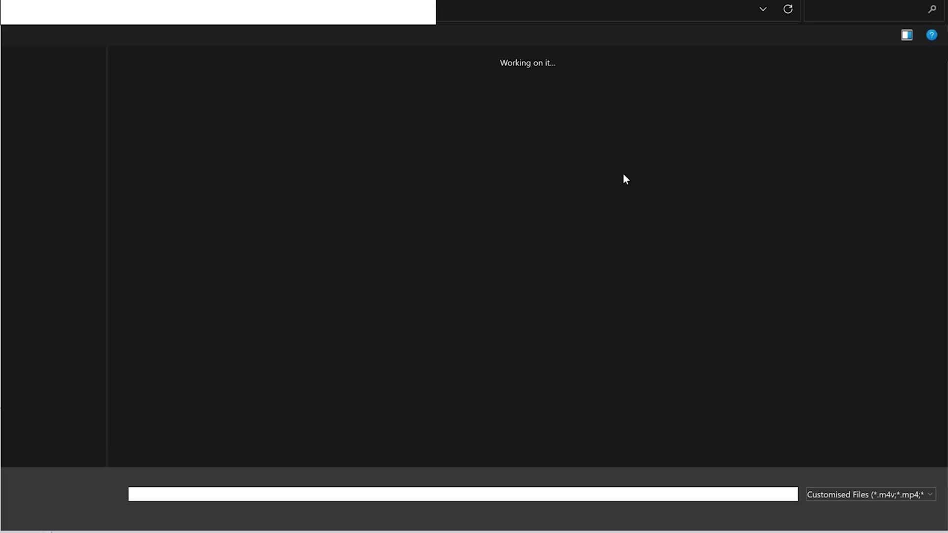
double_click(555, 359)
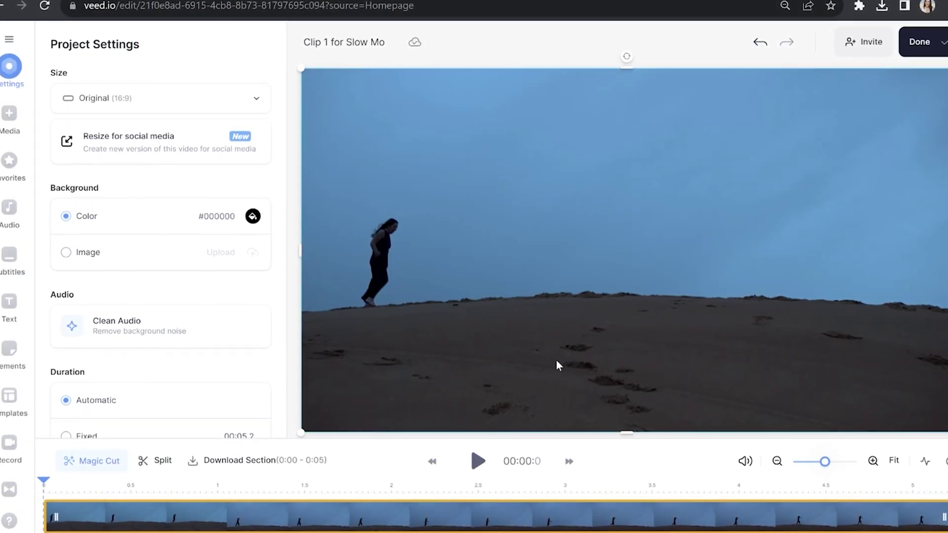
Step: Set the project's Frames Per Second to 60
scroll(238, 339, "down", 2)
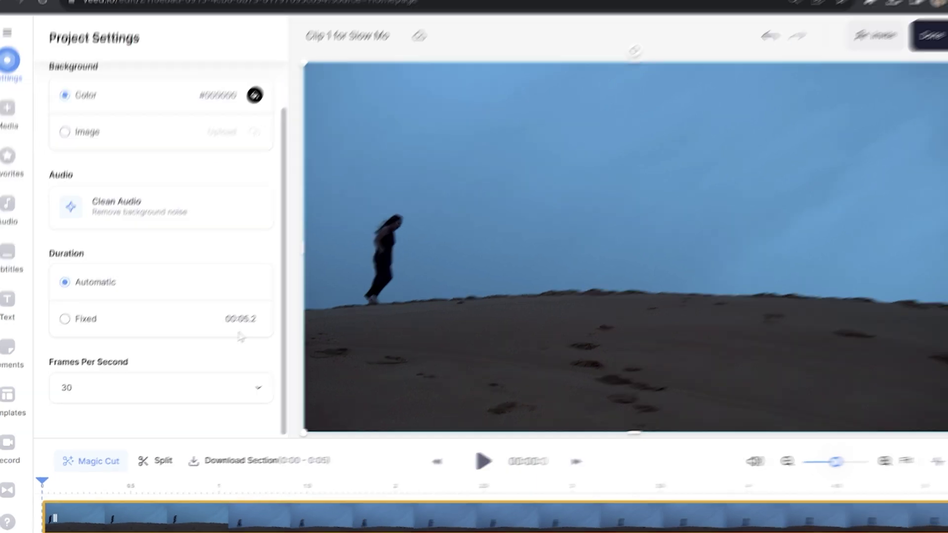
left_click(416, 324)
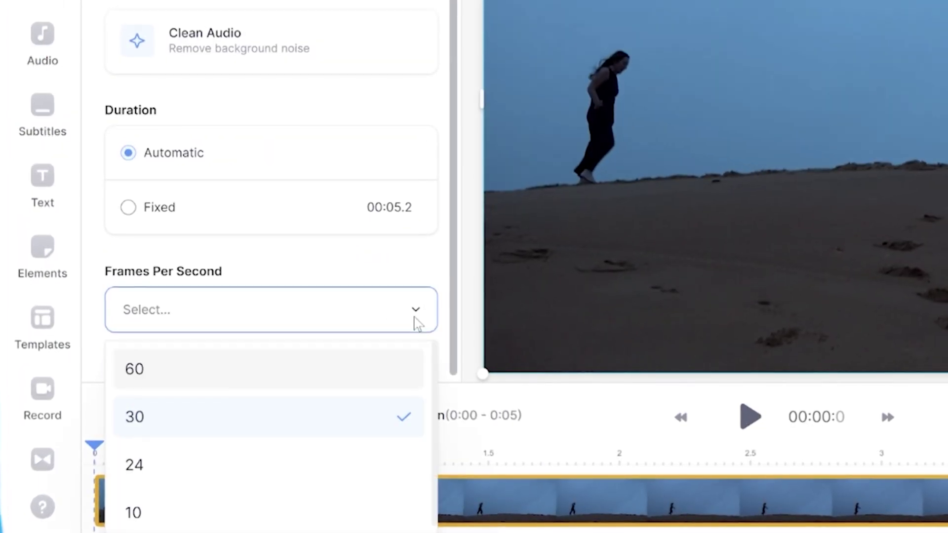
left_click(254, 380)
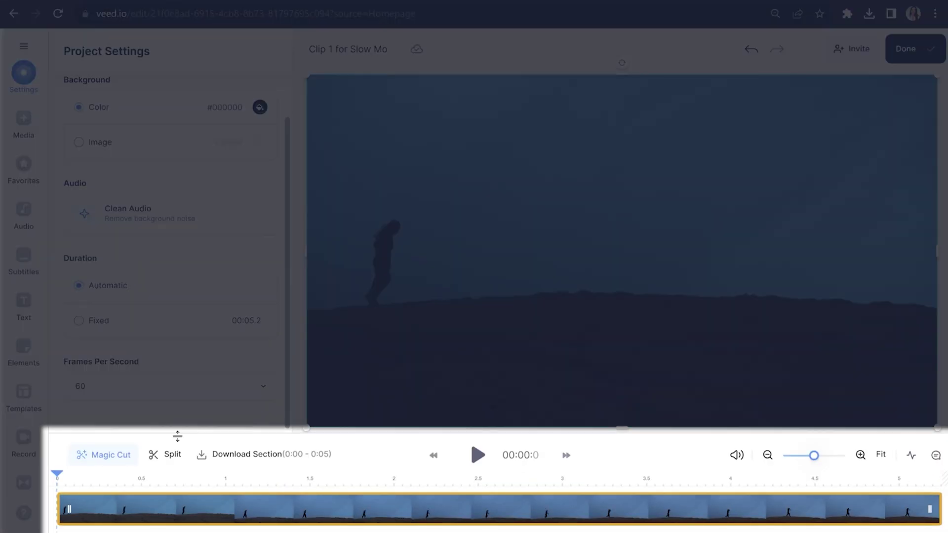
Step: Select the uploaded clip on the timeline to bring up its Edit Video panel
left_click(209, 503)
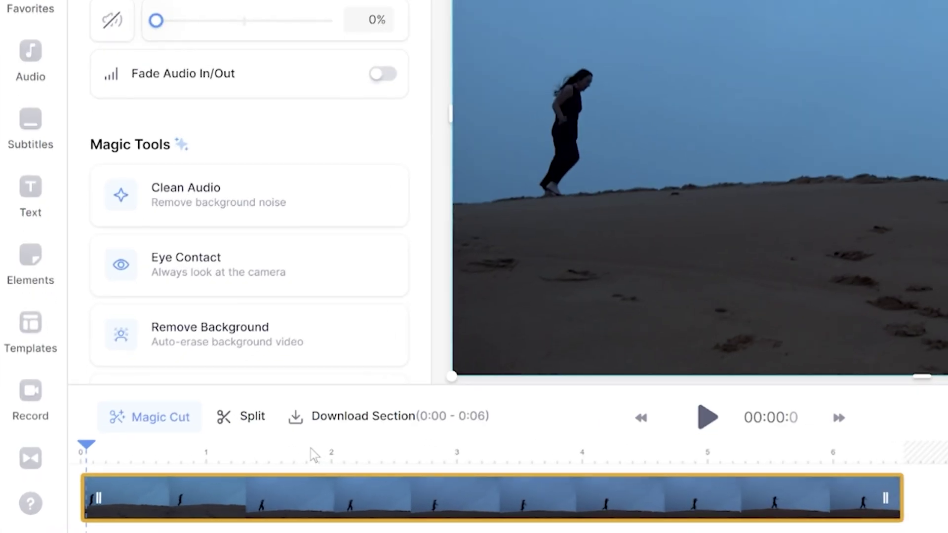
Step: Split the clip at 1.8 s and 4.6 s, then select the middle part
left_click(212, 478)
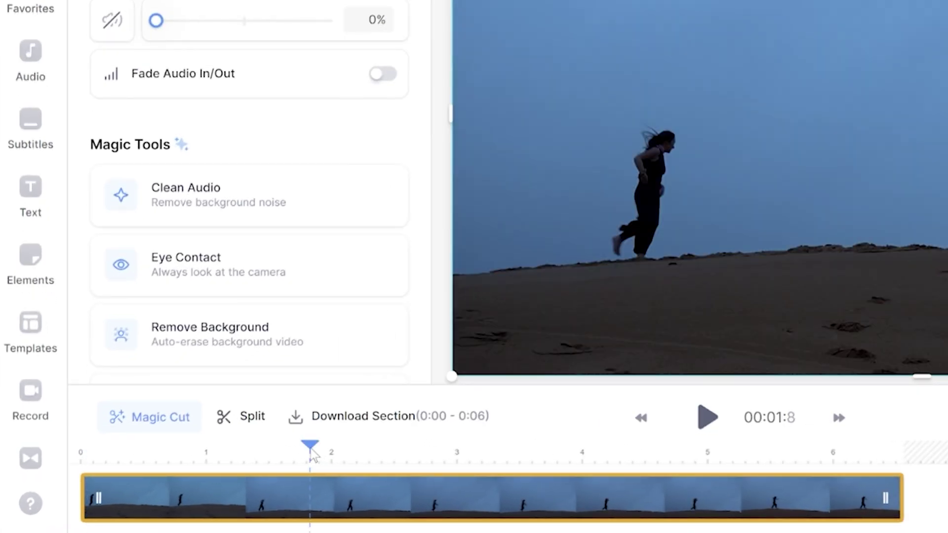
left_click(247, 420)
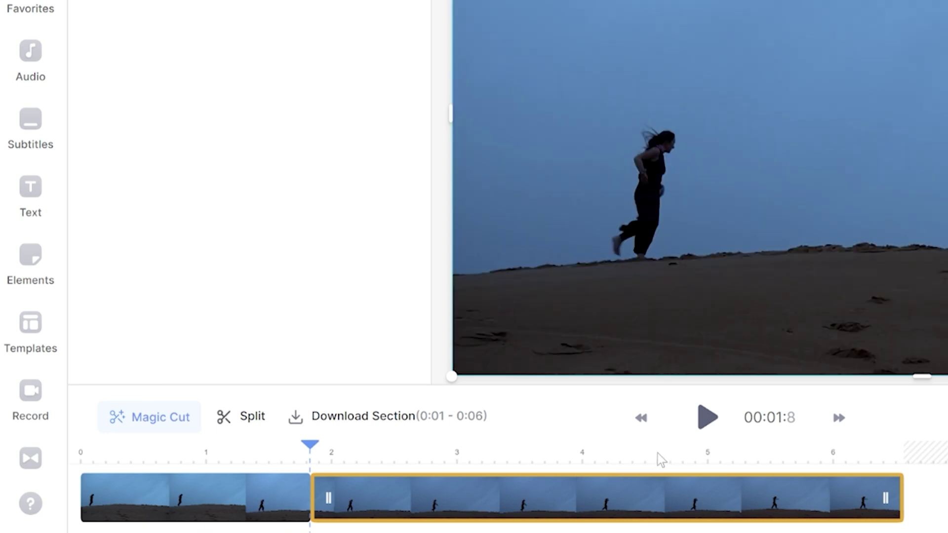
left_click(657, 453)
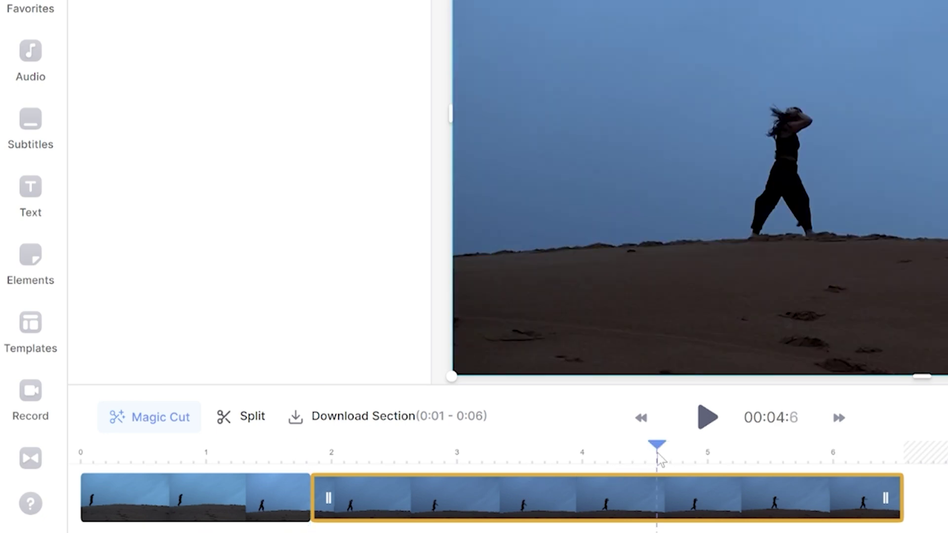
left_click(246, 421)
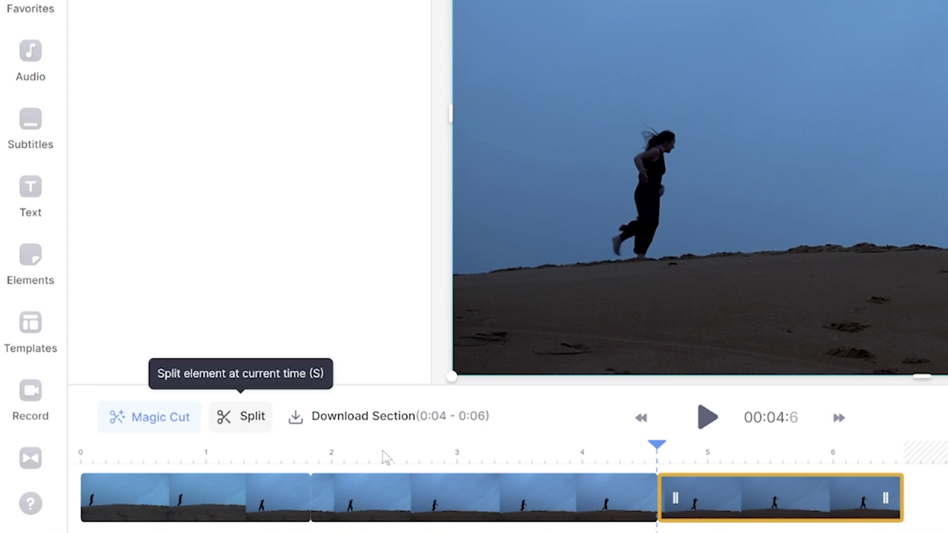
left_click(477, 502)
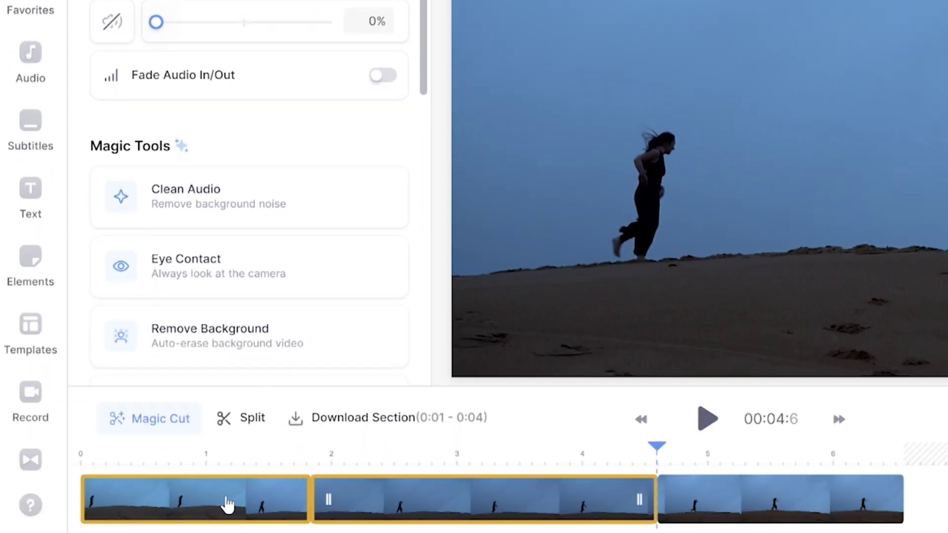
Step: Select the first and last clip parts, then delete the empty gap between them
left_click(227, 503)
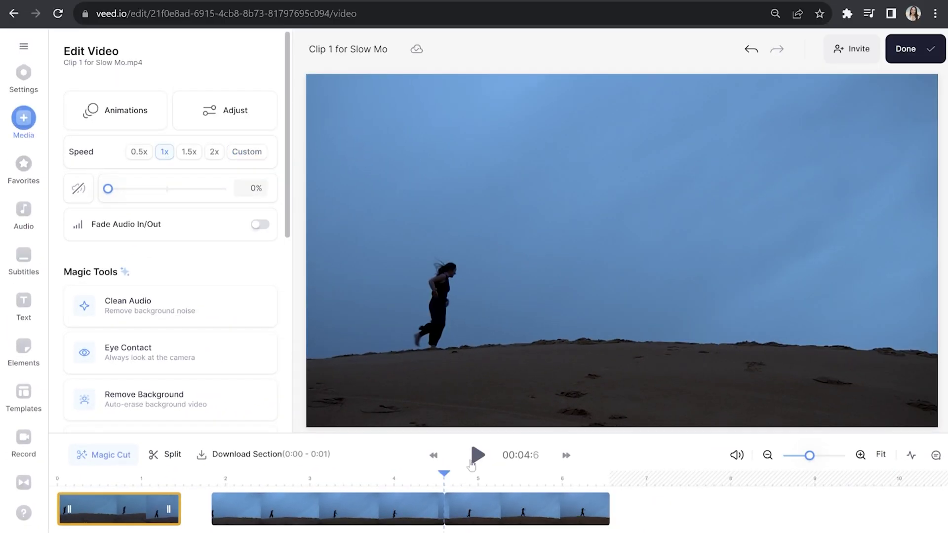
left_click(475, 509)
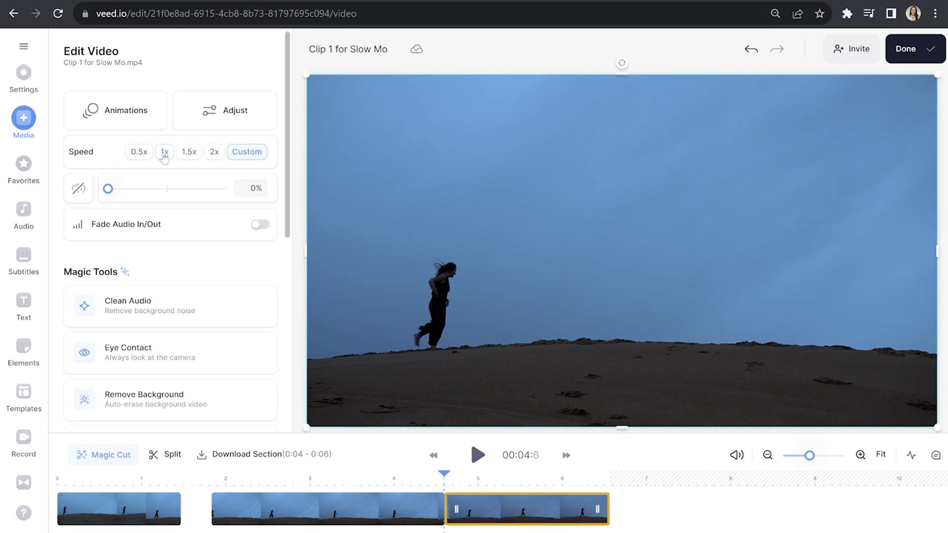
left_click(197, 514)
key("Delete")
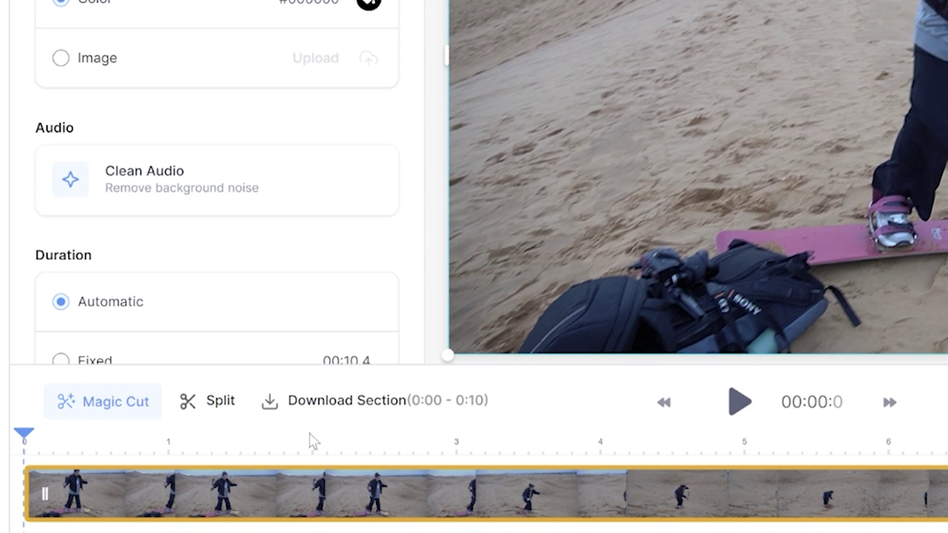
Step: Split the sandboarding clip at 2 s and 4 s, dragging the final part later
left_click(200, 402)
left_click(600, 434)
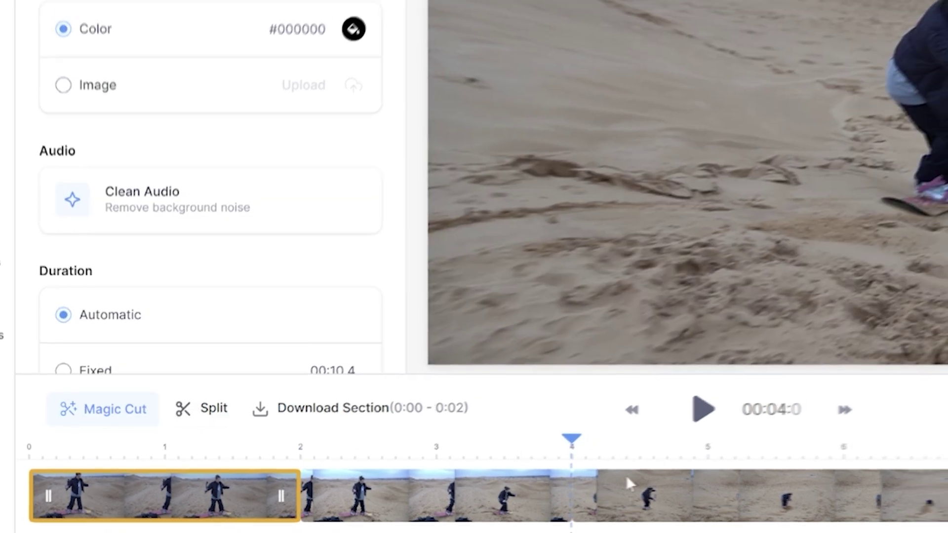
left_click(205, 405)
left_click_drag(511, 510, 774, 506)
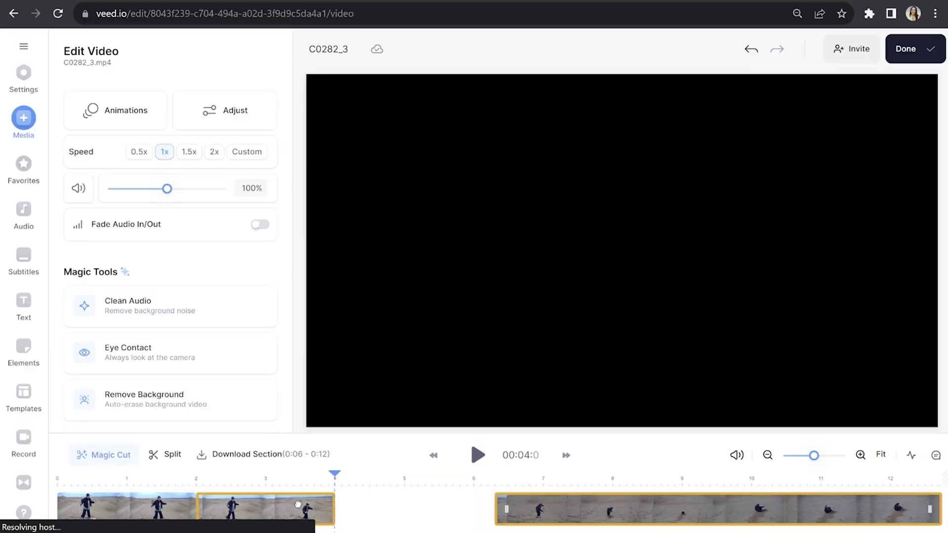
Step: Give the 2–4 s part of the clip a custom slower speed
left_click(300, 509)
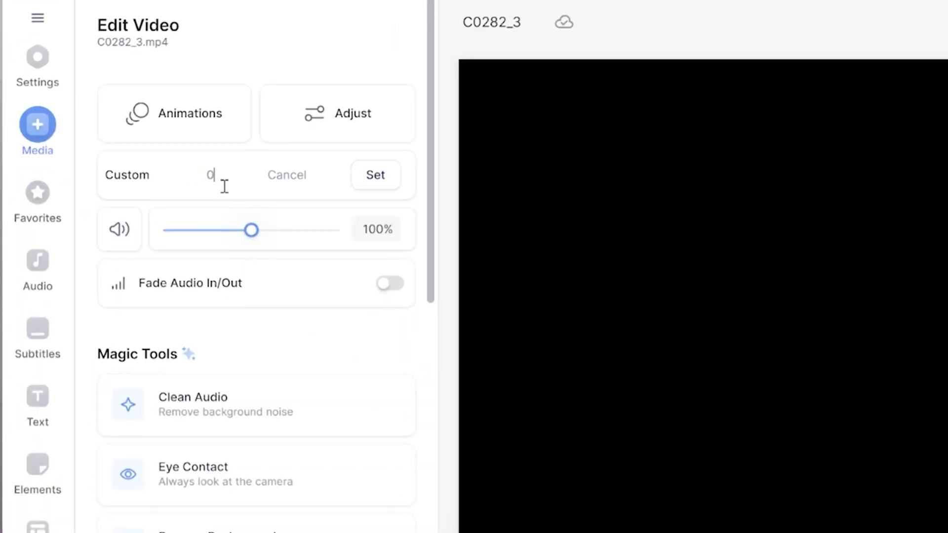
left_click(382, 183)
left_click(675, 496)
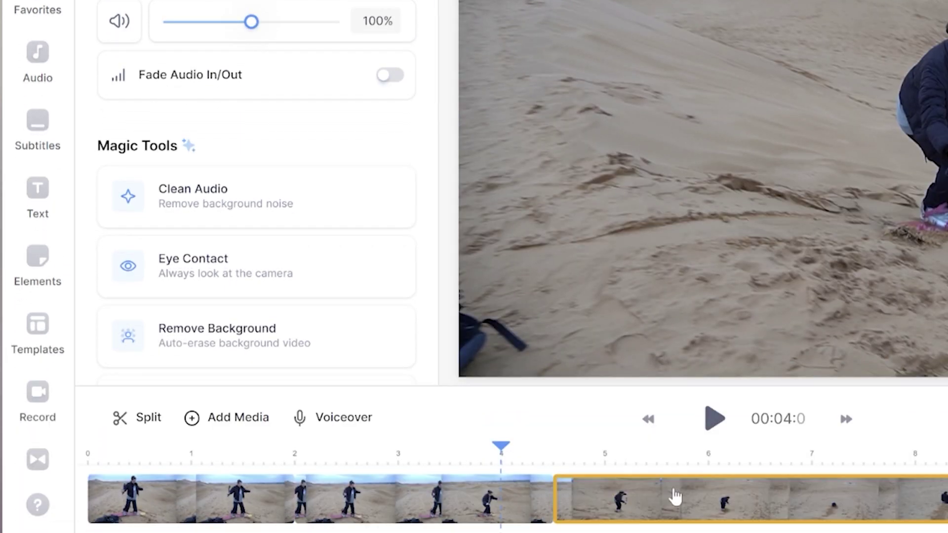
Step: Split at 6 s, shift the remainder later, and select the 4.5–6 s part
left_click(712, 453)
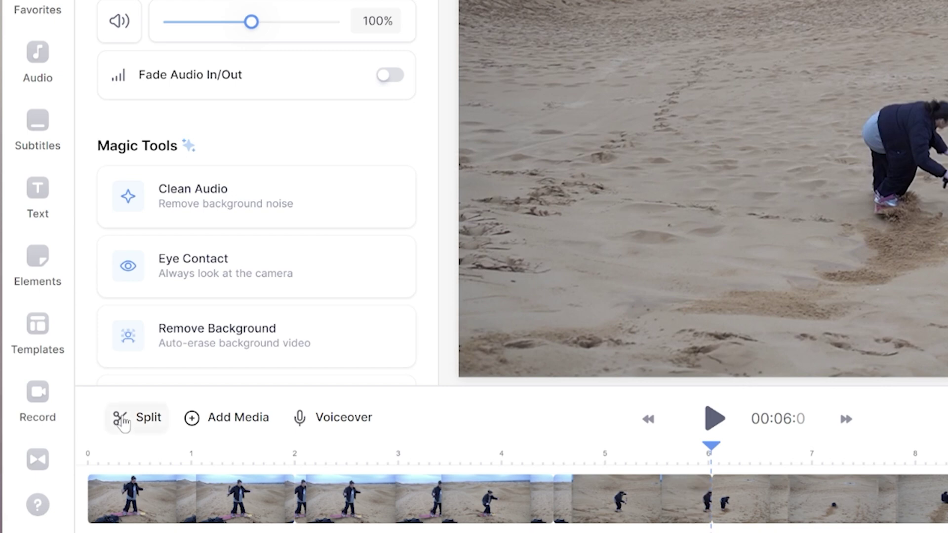
left_click(123, 424)
left_click_drag(884, 514, 944, 491)
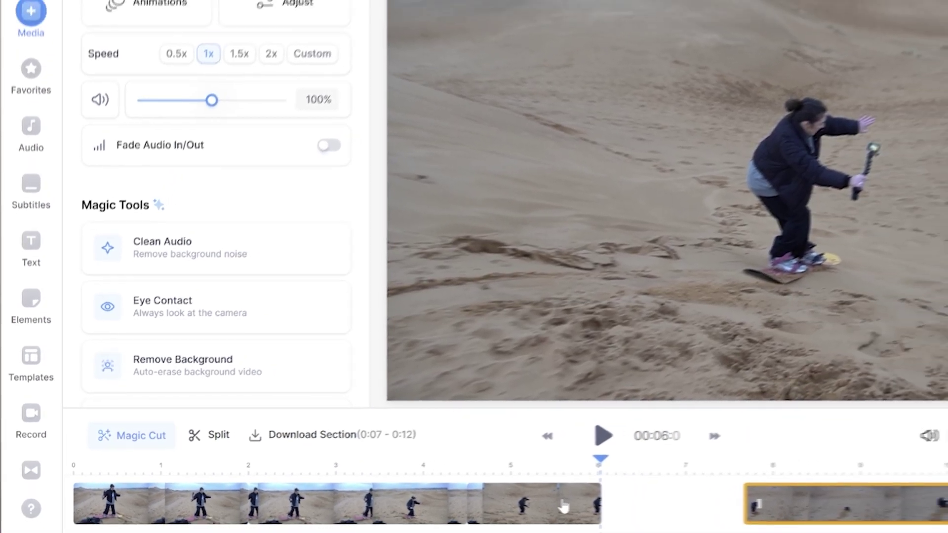
left_click(637, 499)
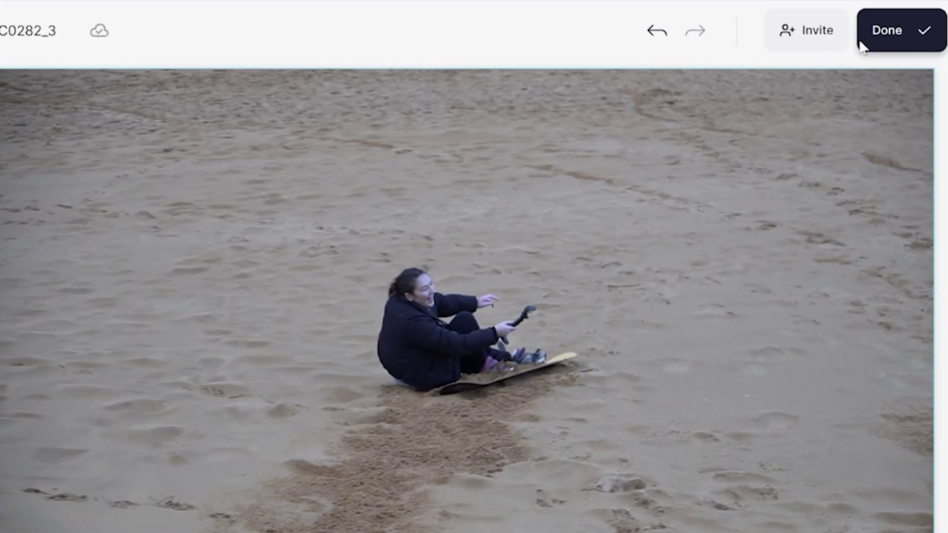
Step: Export the edited C0282_3 video at HD quality
left_click(860, 43)
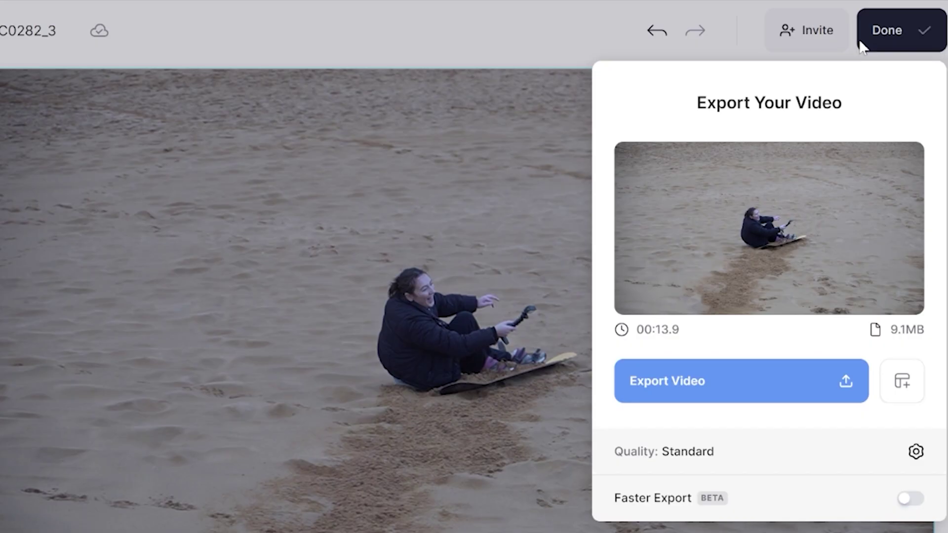
left_click(702, 462)
left_click(673, 192)
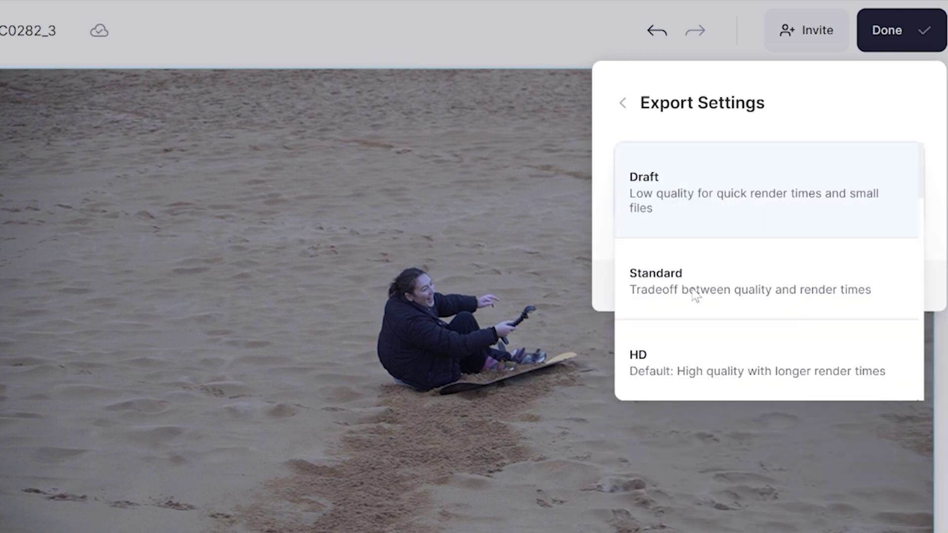
left_click(686, 353)
left_click(618, 105)
left_click(681, 378)
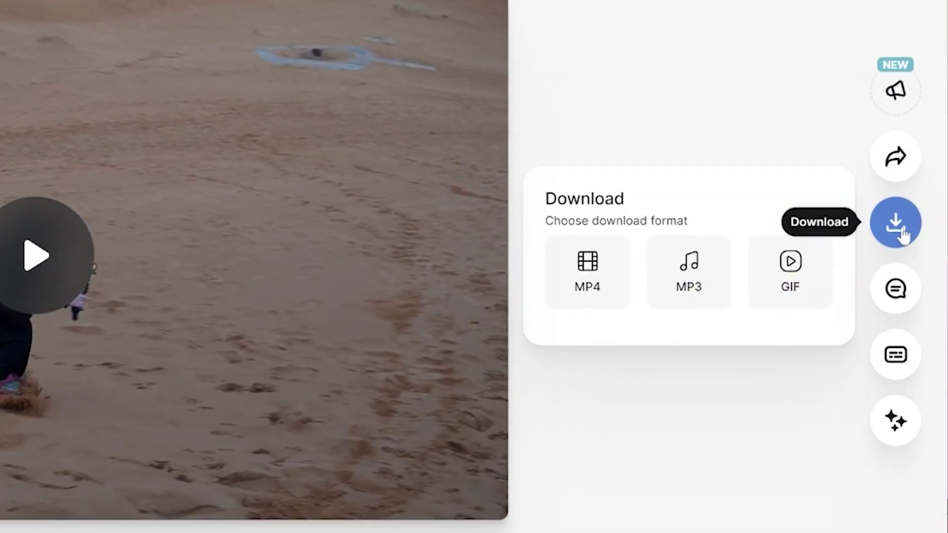